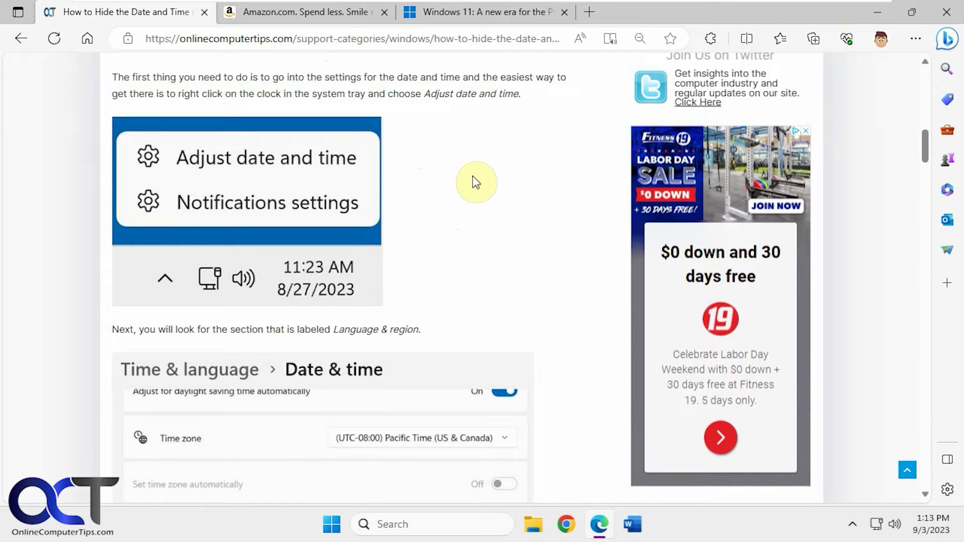
Add the article about hiding the date and time on the Windows 11 taskbar to favorites in the Favorites bar folder
scroll(474, 175, up, 10)
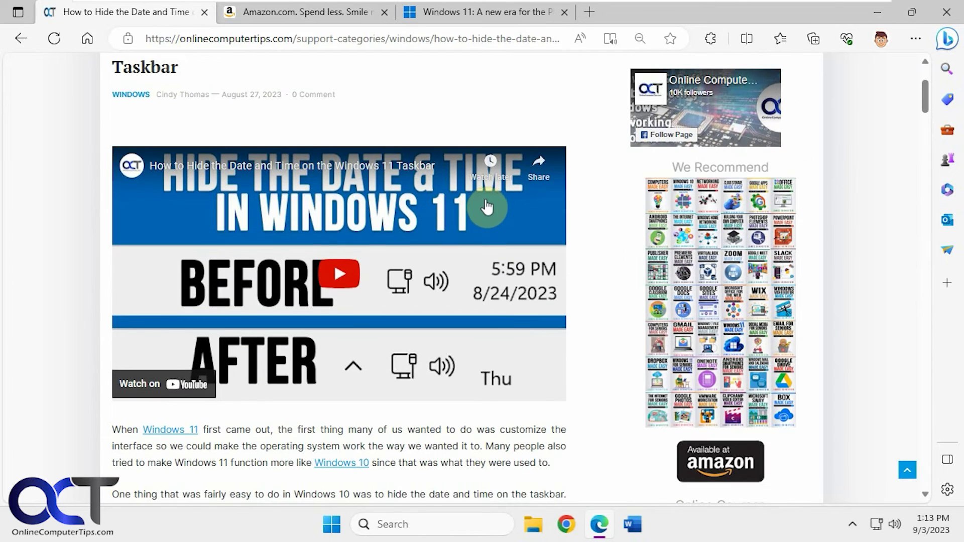
scroll(486, 206, down, 7)
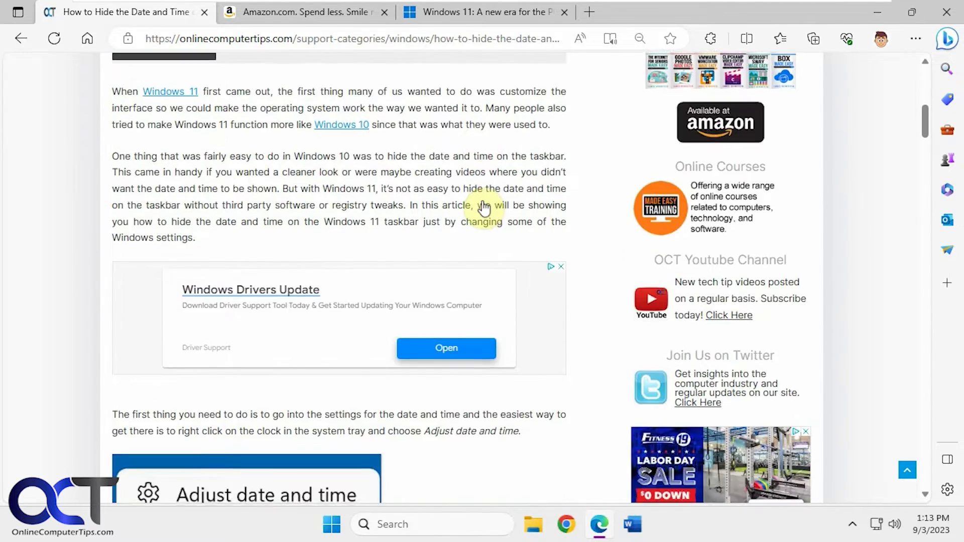
scroll(484, 206, up, 1)
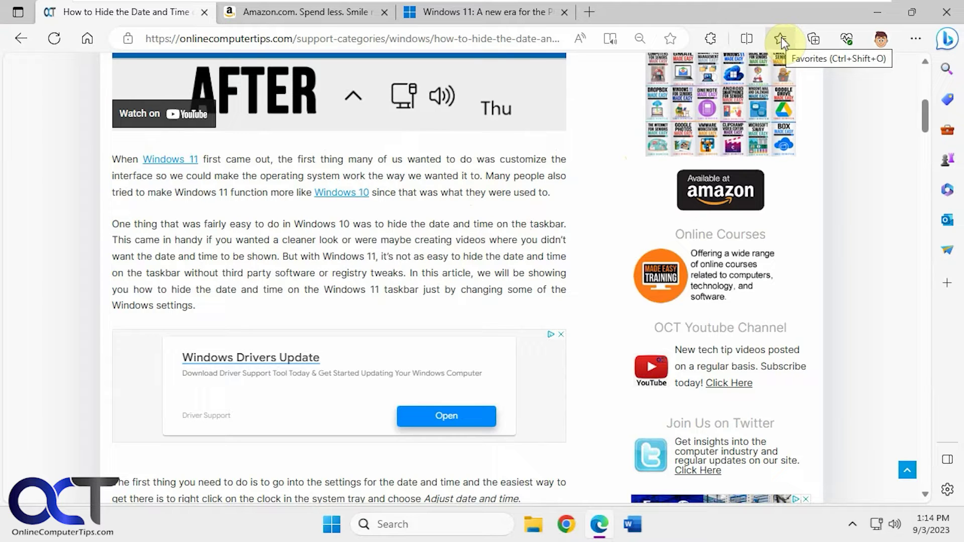
click(672, 39)
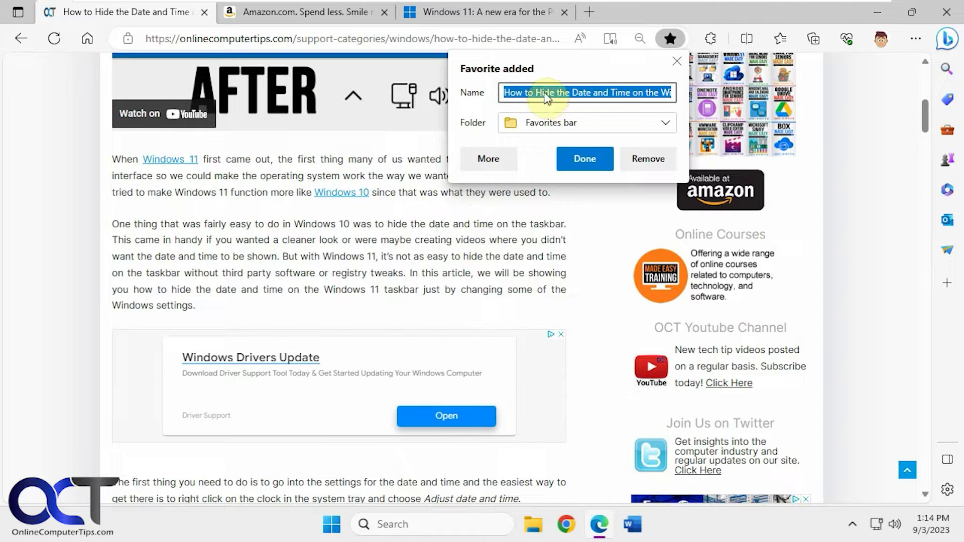
drag(545, 96, 694, 93)
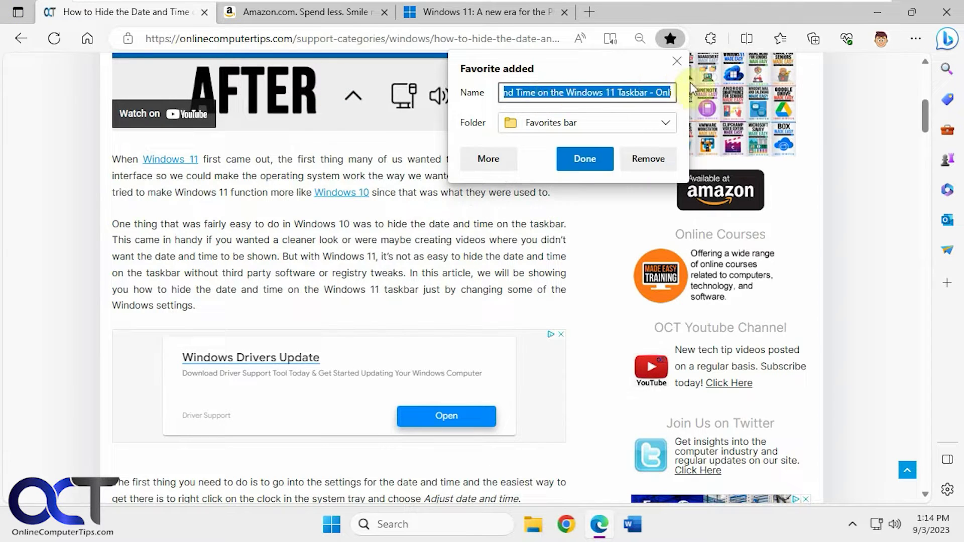
click(663, 129)
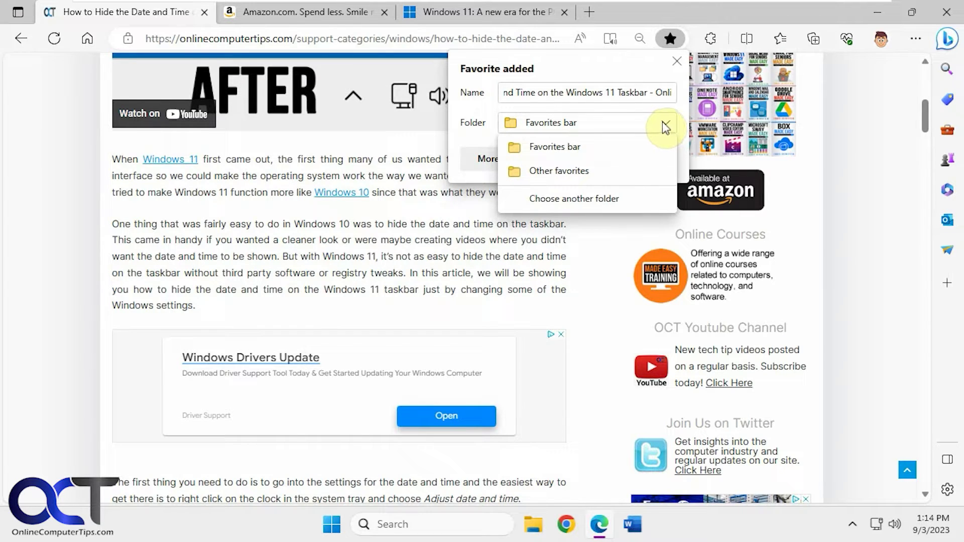
click(665, 128)
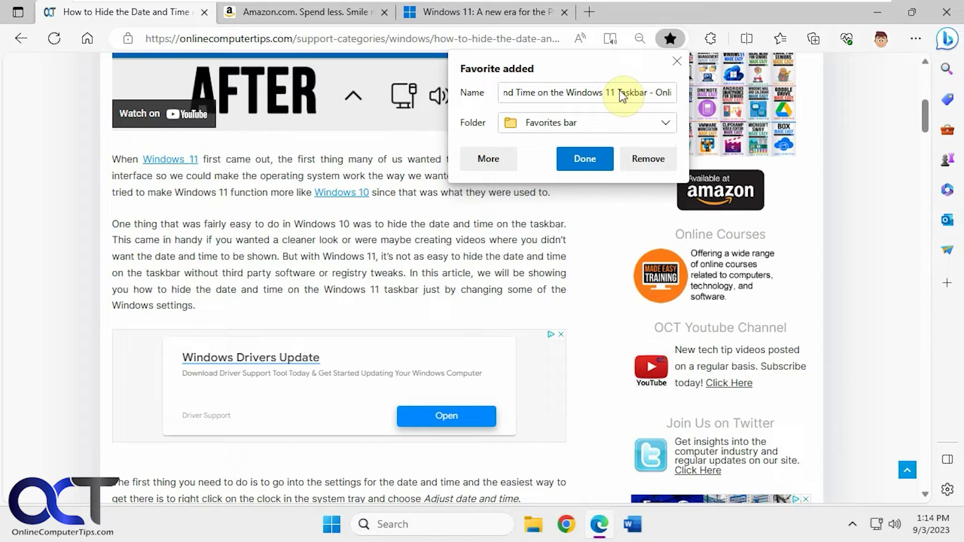
click(583, 160)
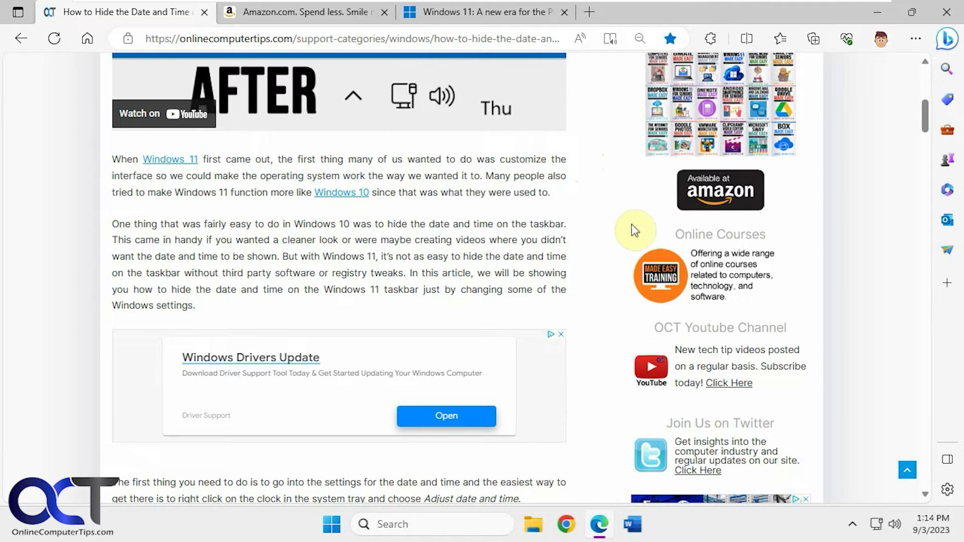
Open the favorites list and check the contents of the Other favorites folder
click(780, 40)
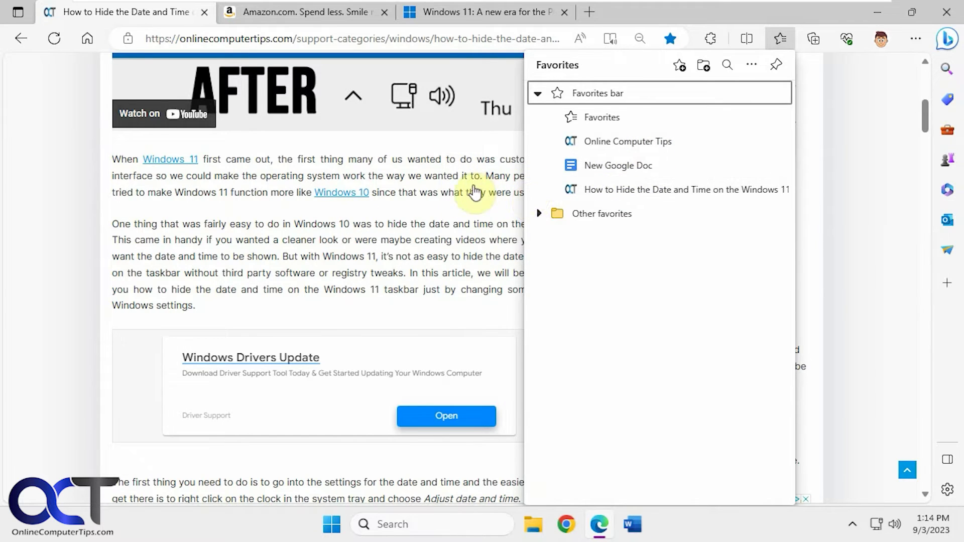
click(540, 214)
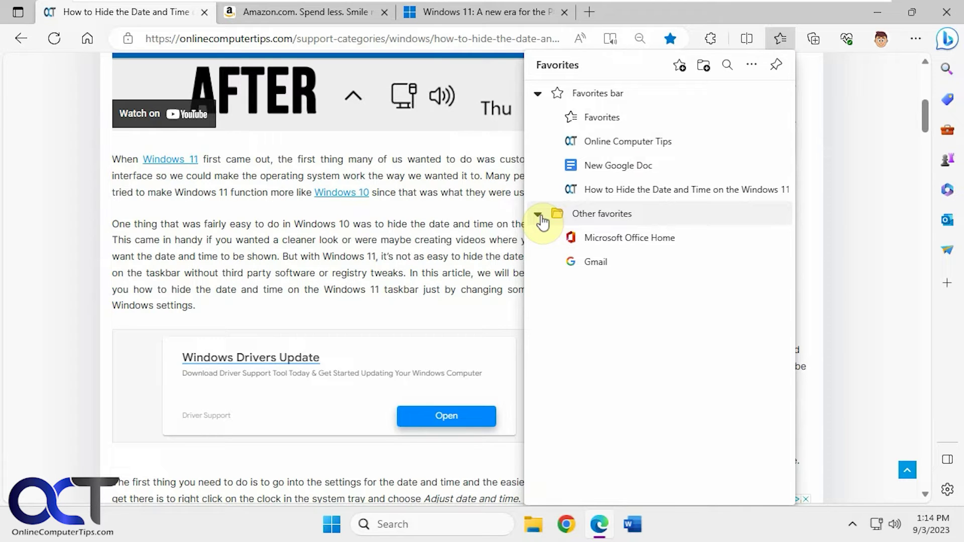
click(540, 215)
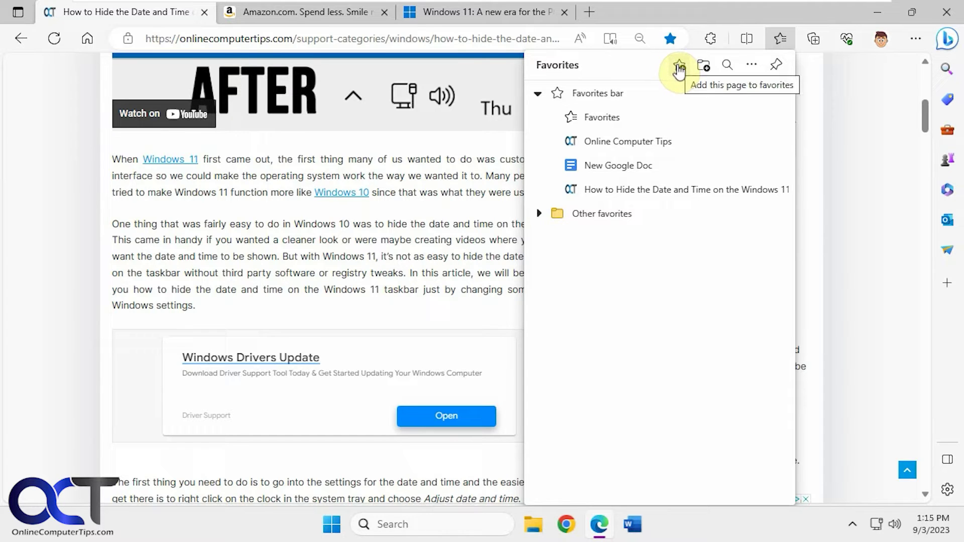
Create a Computer Tips folder in the favorites and move the Online Computer Tips and date-and-time article favorites into it
click(705, 65)
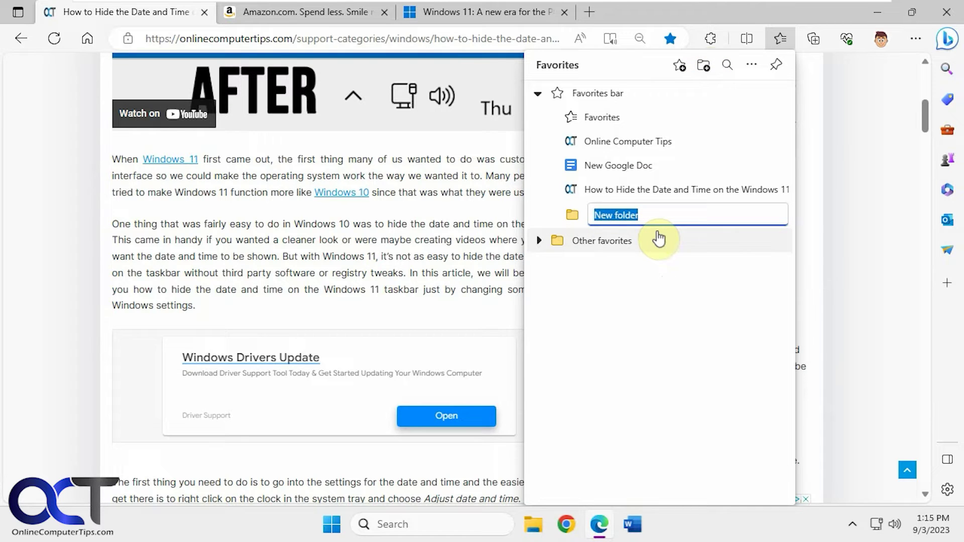
text(Computer Tips)
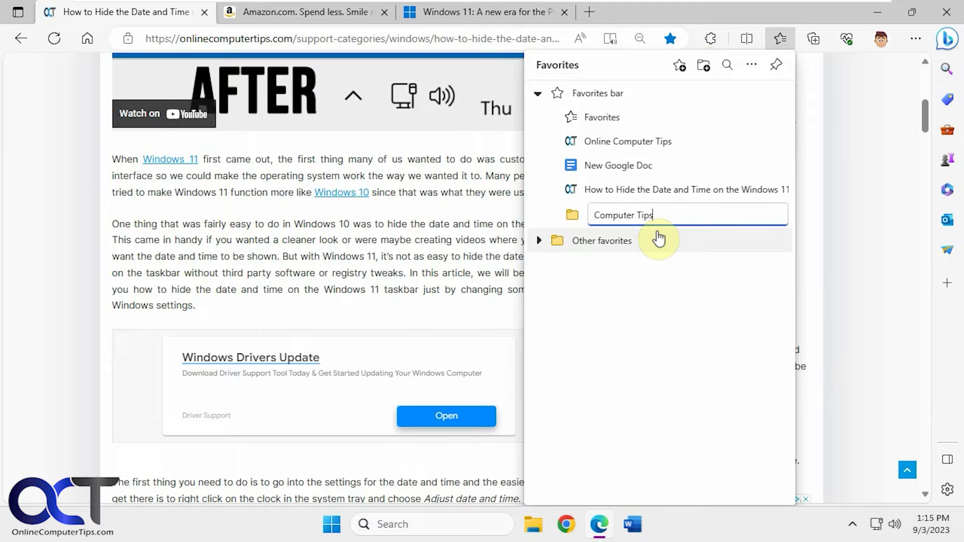
key(Return)
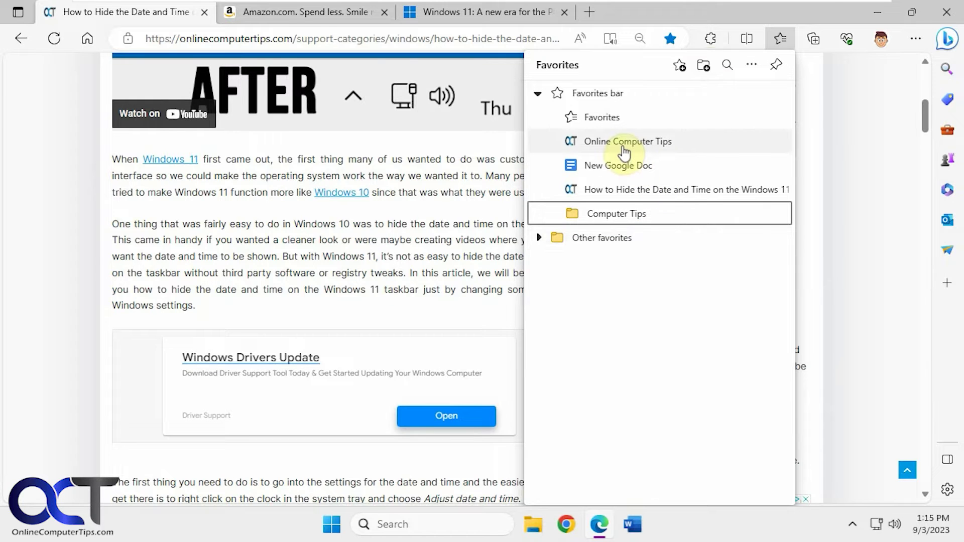
drag(621, 147, 623, 215)
drag(640, 166, 625, 197)
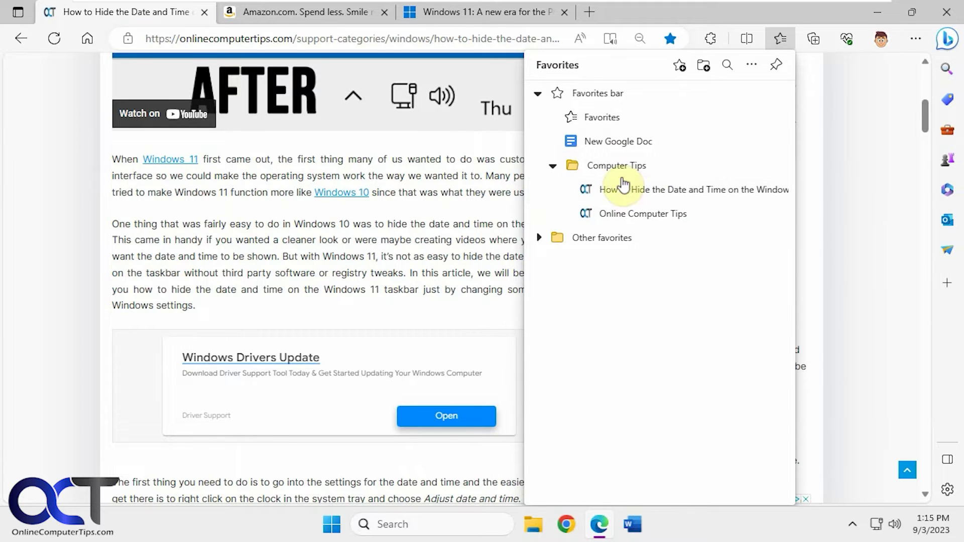
Save the open Windows 11 blog page as a favorite named Windows 11 Tips in the Computer Tips folder
click(468, 12)
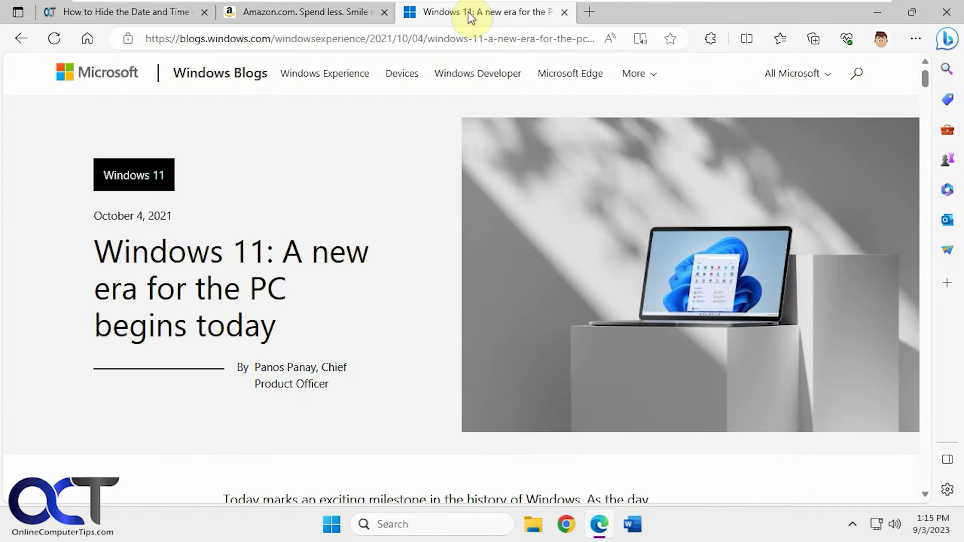
click(671, 40)
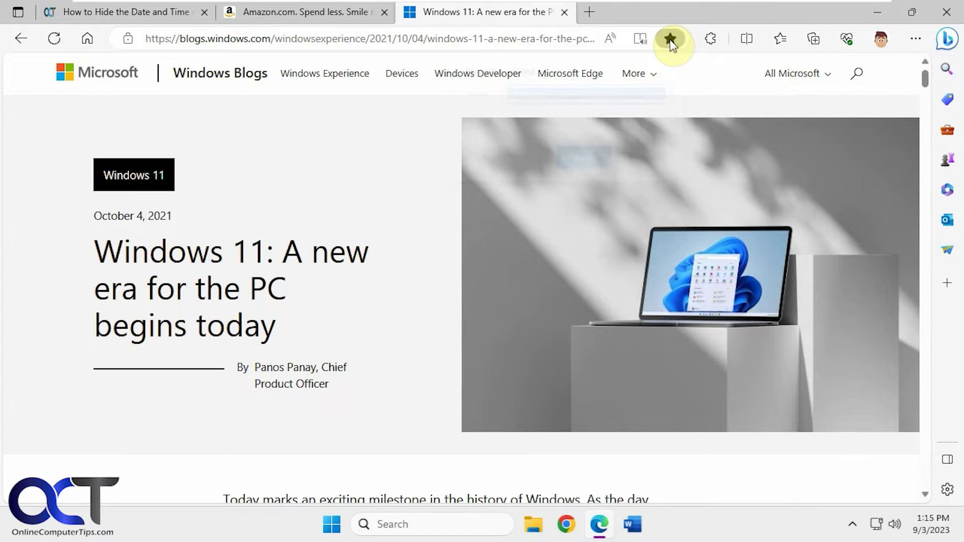
click(557, 92)
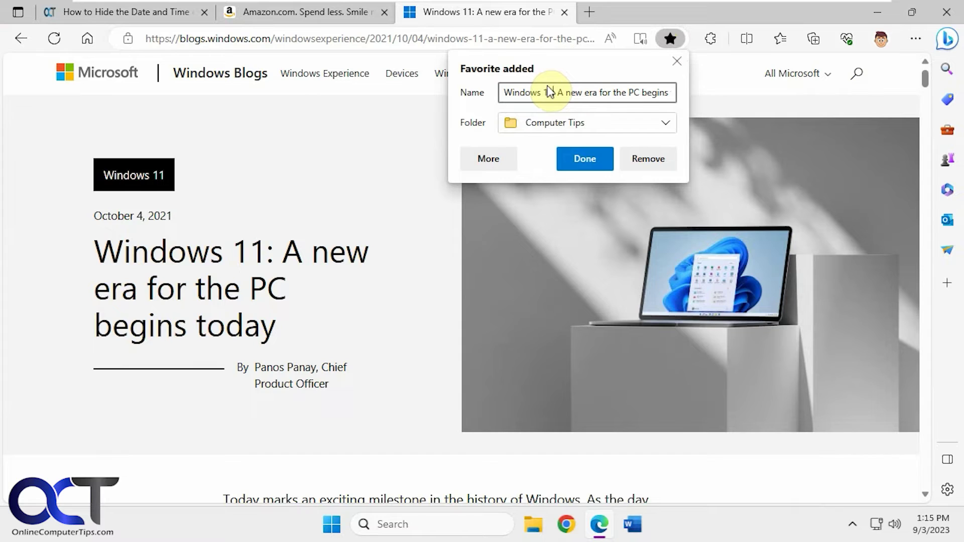
key(ctrl+a)
text(Windows 11Ti)
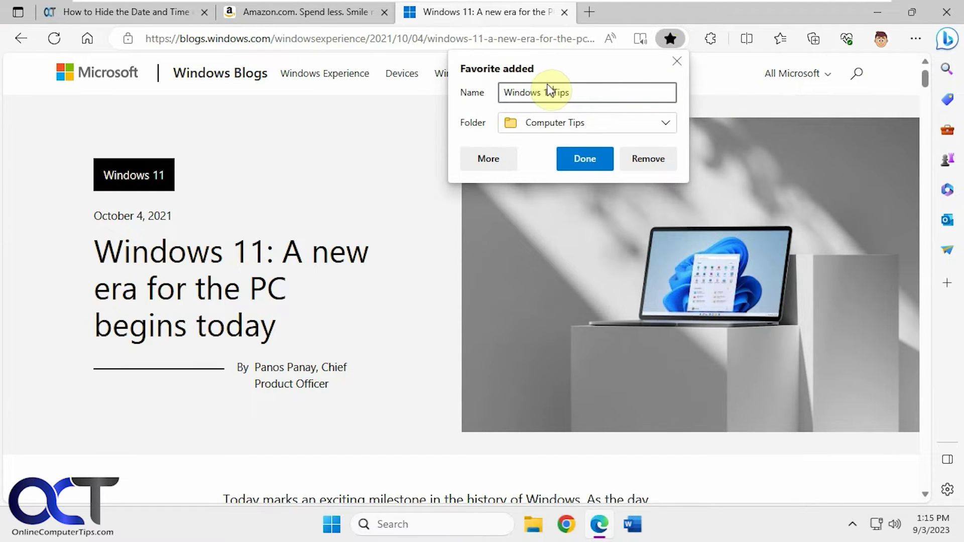
click(667, 123)
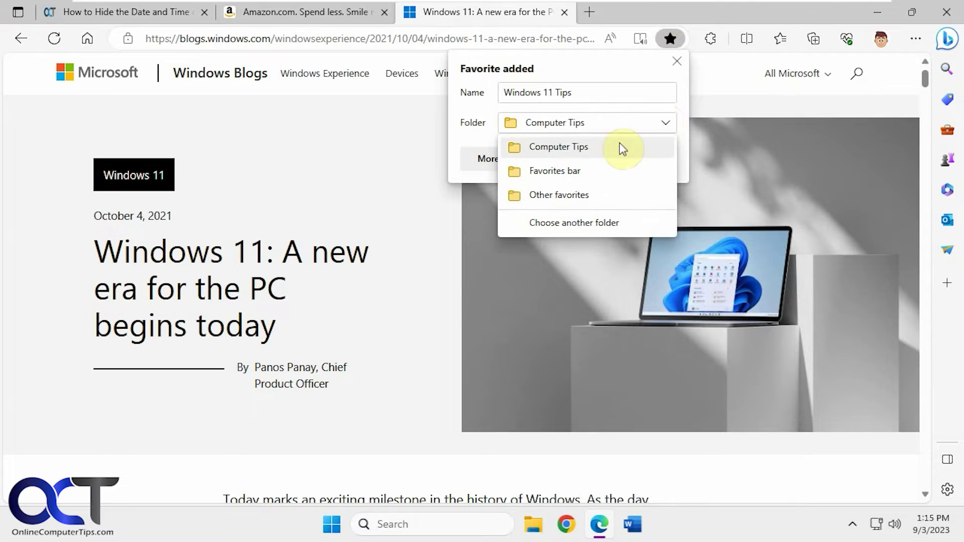
click(578, 149)
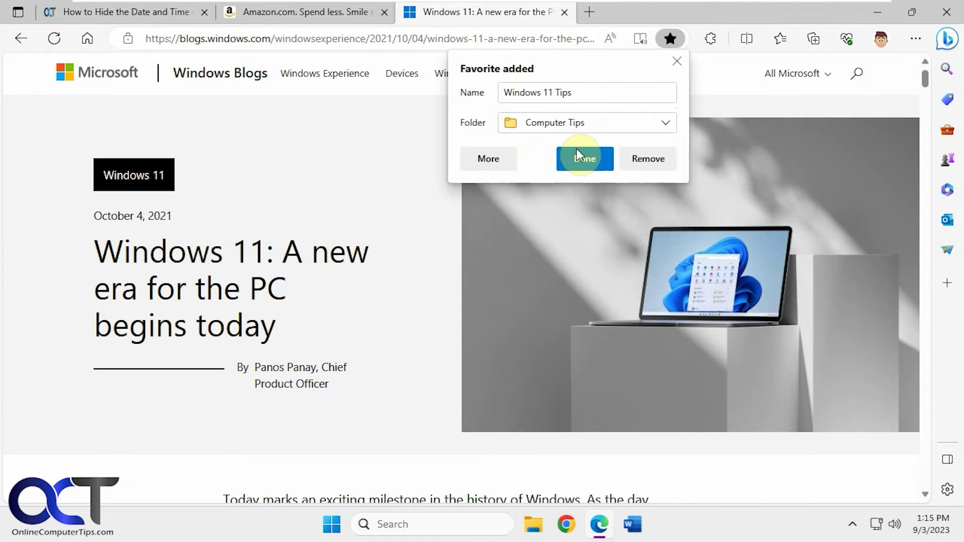
click(586, 159)
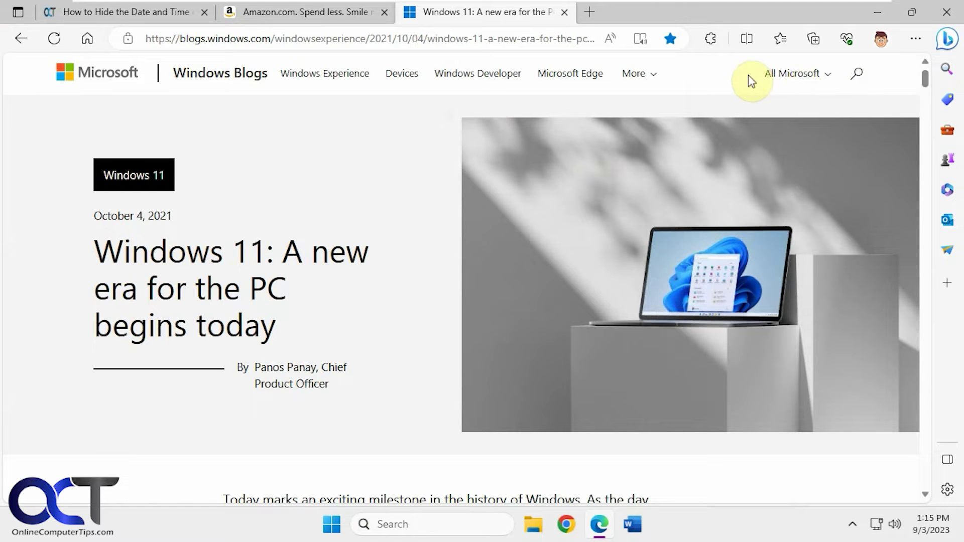
Check the Computer Tips folder in the favorites list and open the full favorites page
click(778, 40)
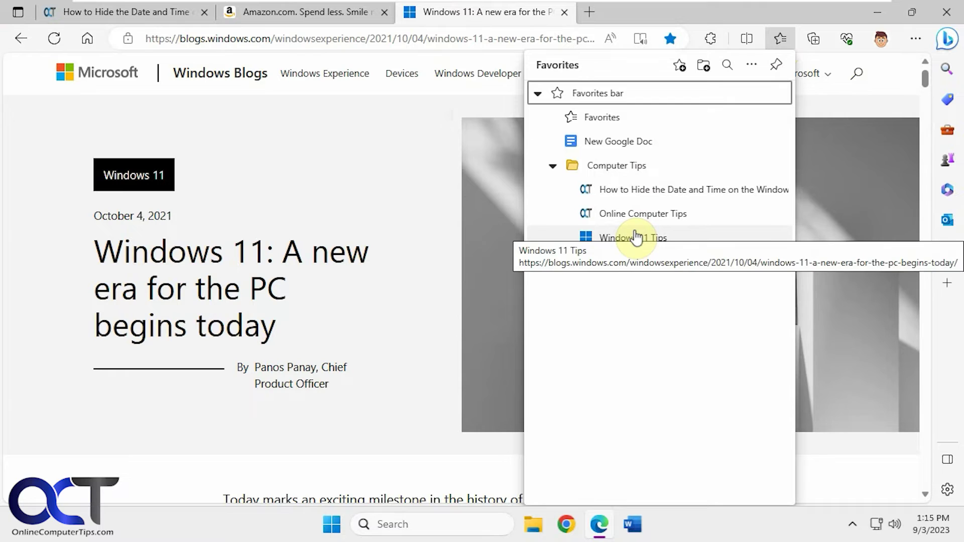
click(752, 65)
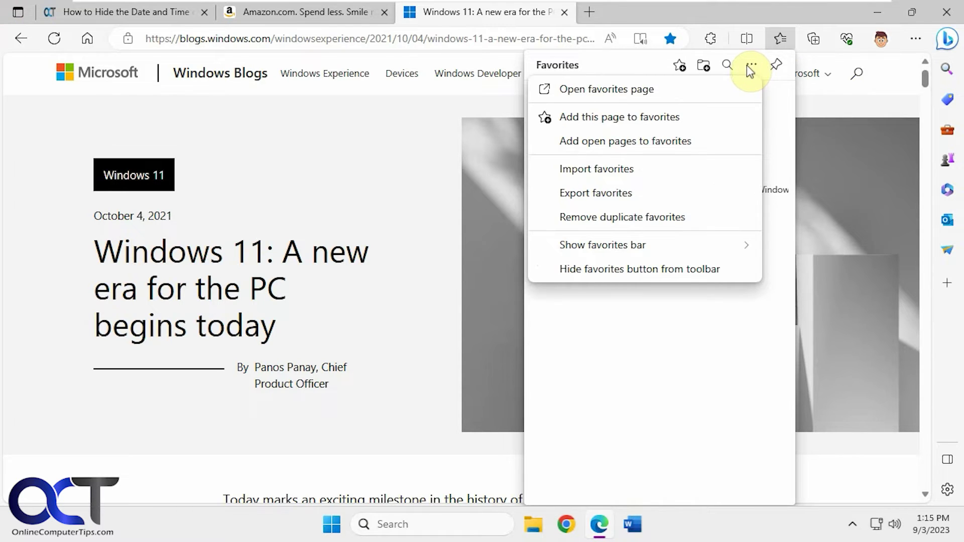
click(640, 89)
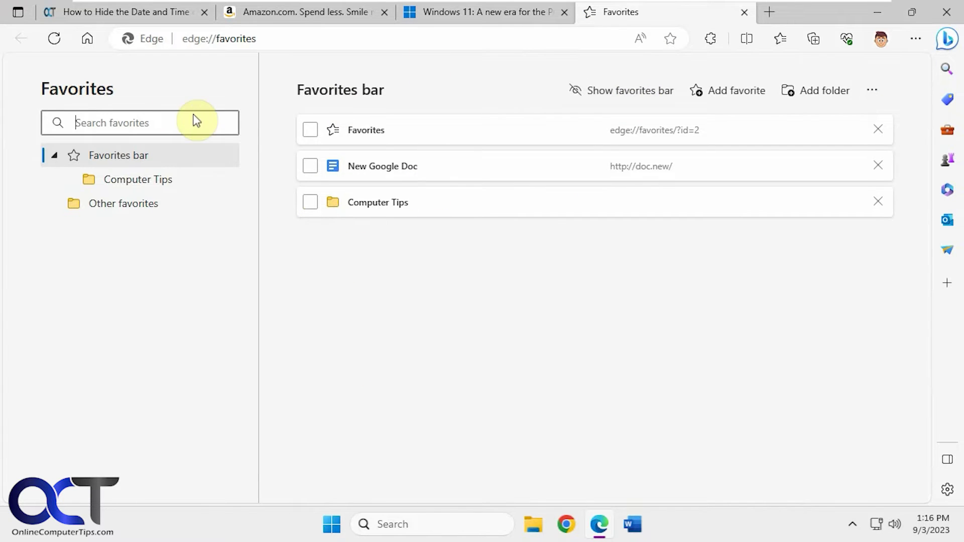
Select the Favorites and New Google Doc entries on the favorites page and clear both selections
click(309, 132)
click(311, 167)
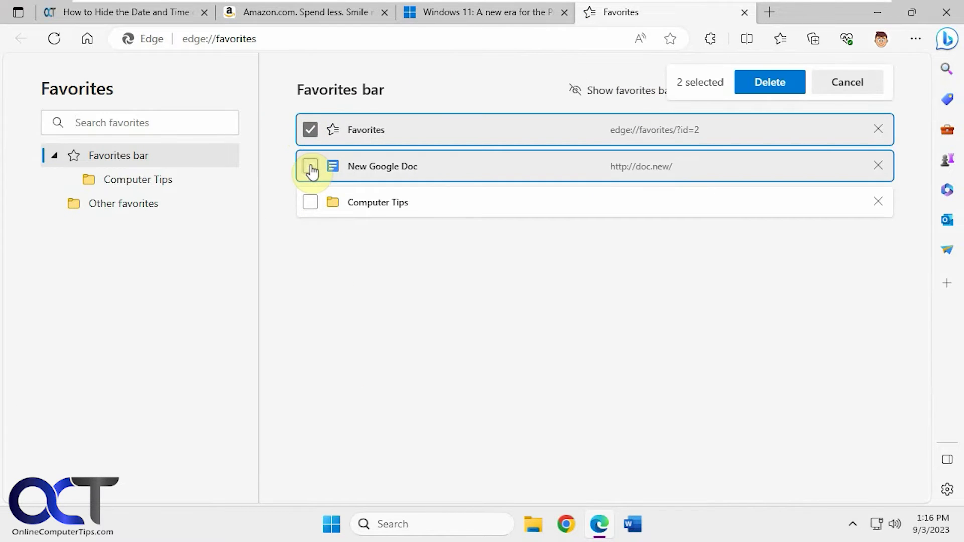
click(310, 166)
click(311, 132)
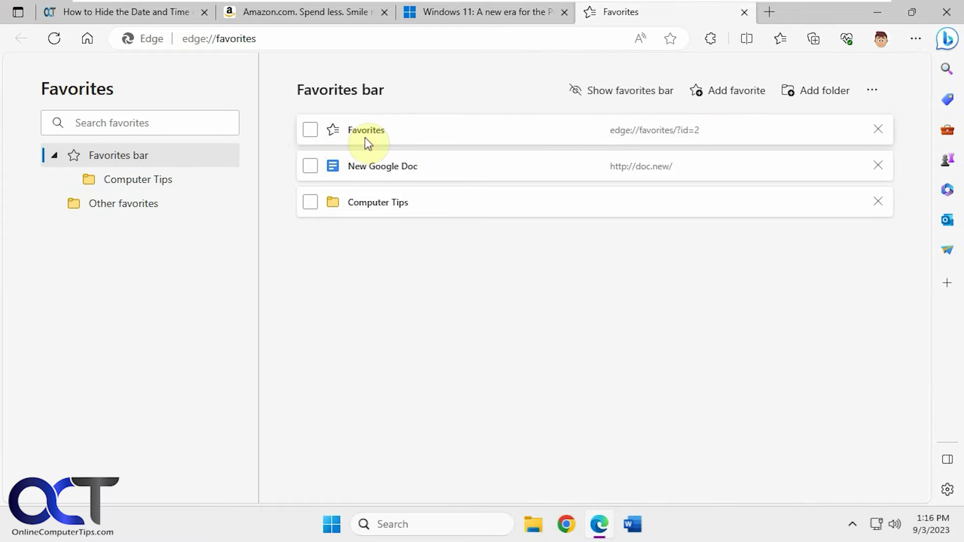
Examine the favorites page's additional options and the choices for showing the favorites bar
click(872, 90)
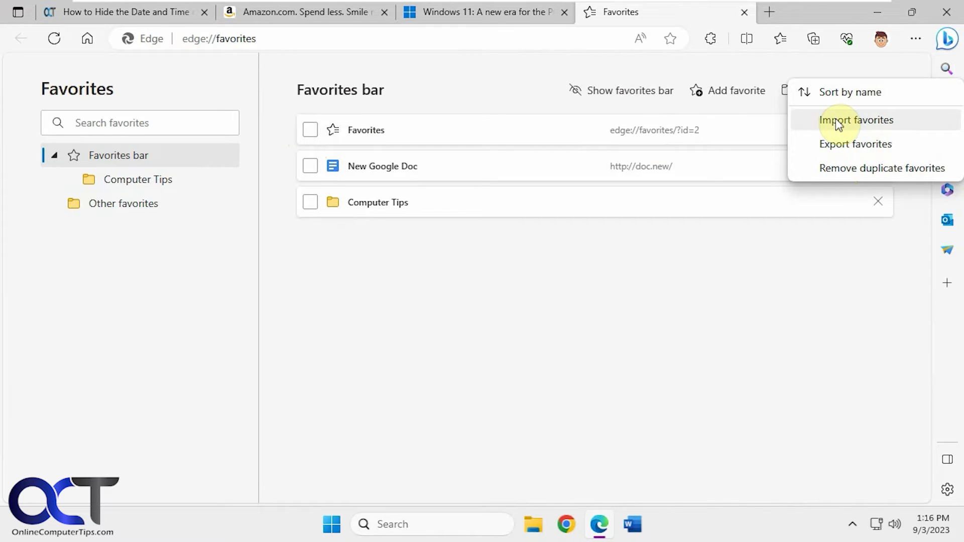
click(690, 263)
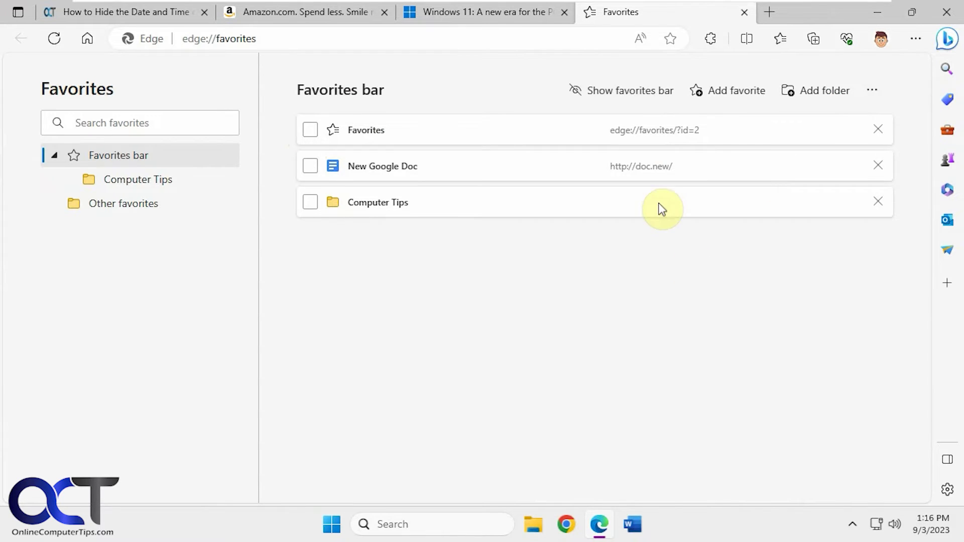
click(631, 98)
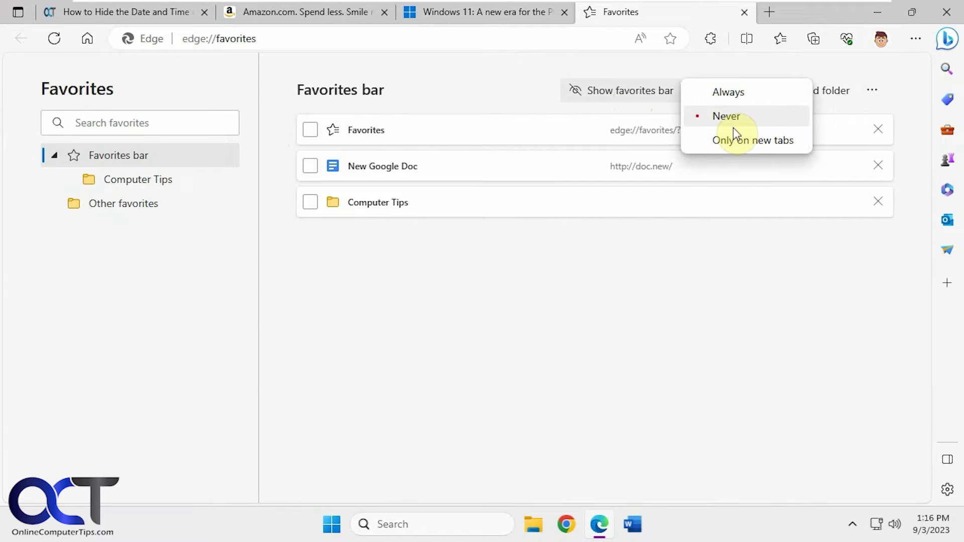
Return to the Windows 11 blog page and pin the favorites list beside it
click(519, 16)
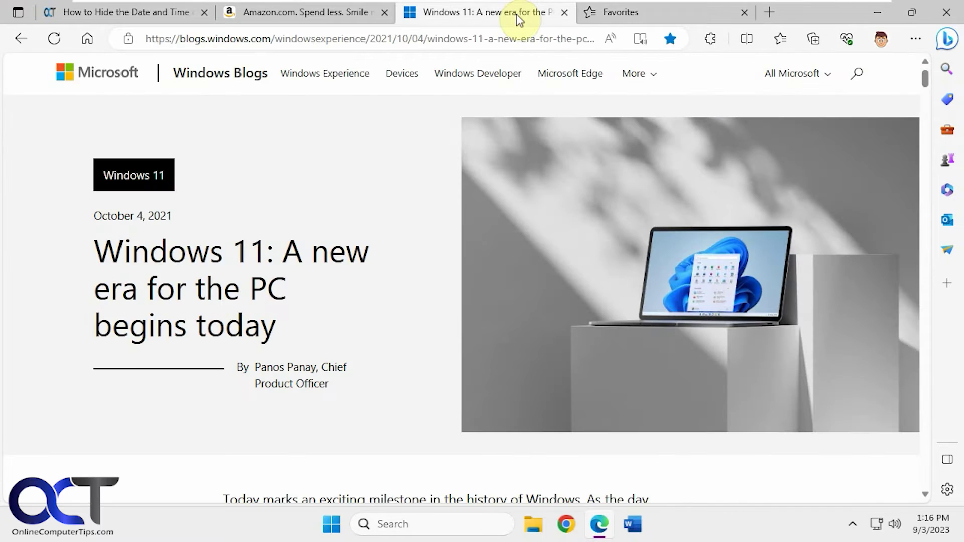
click(780, 40)
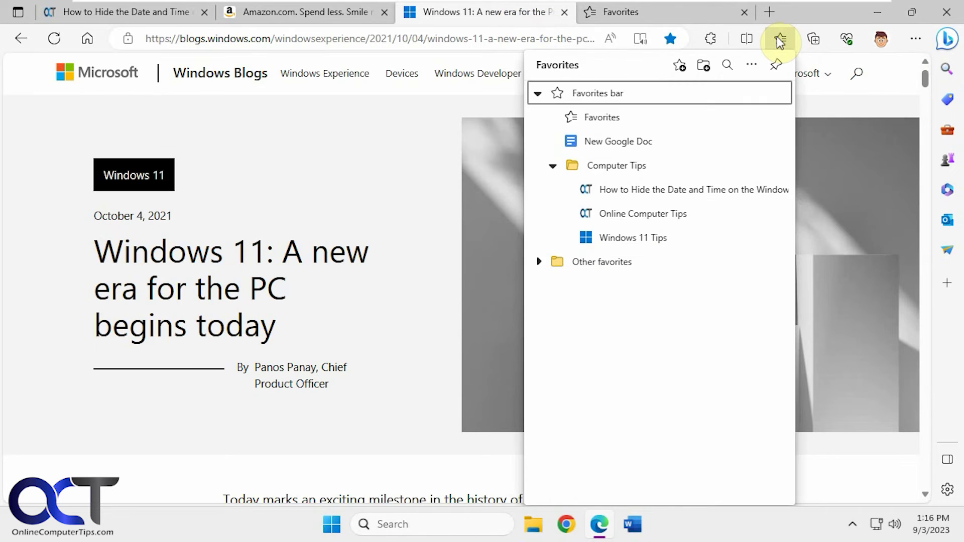
click(775, 67)
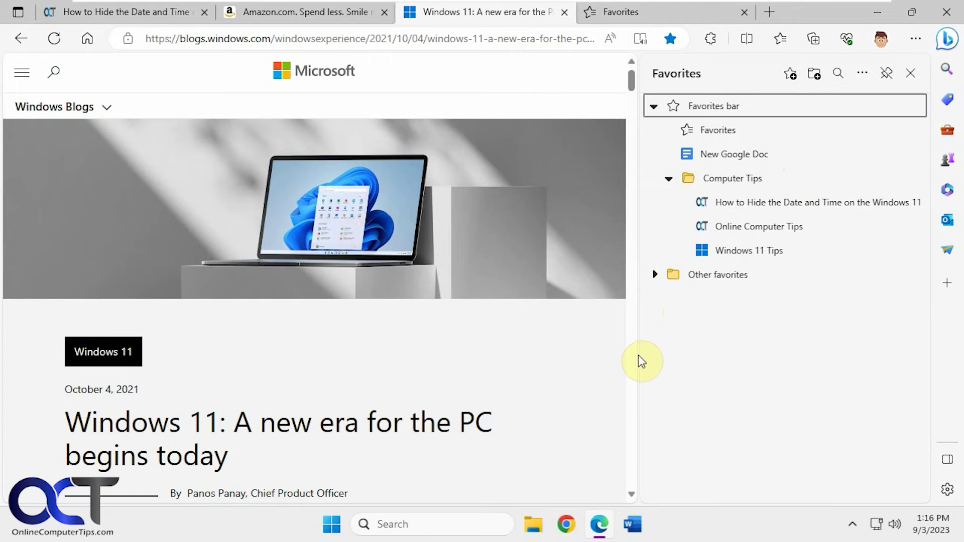
Rename the first favorite in the Computer Tips folder as "How to Hide the Date and Time on the Windows 11 Taskbar" and save it
right_click(763, 205)
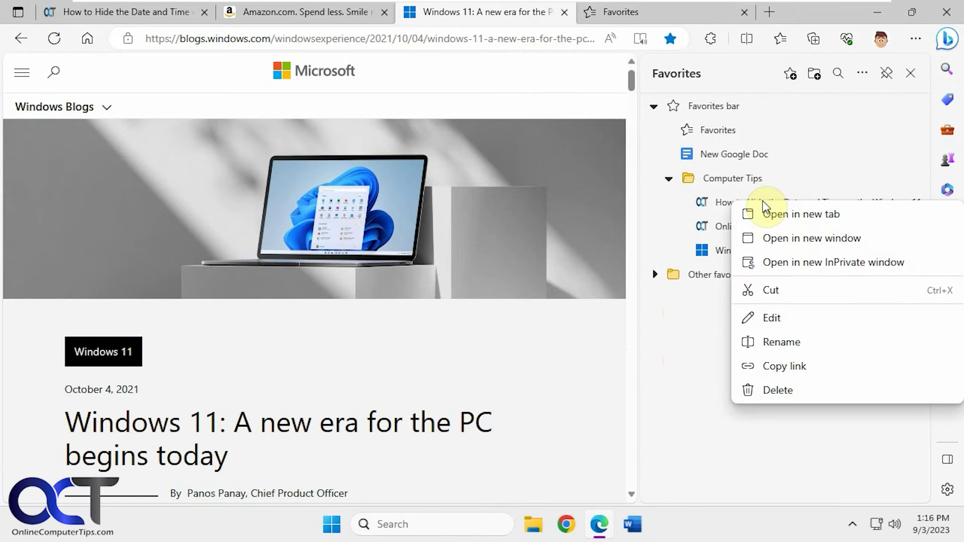
click(774, 318)
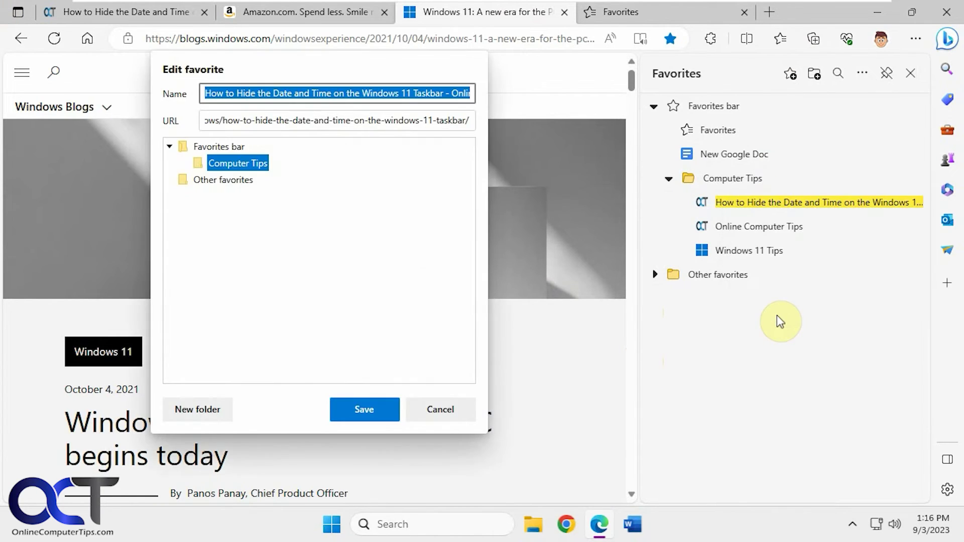
click(382, 93)
drag(440, 93, 511, 104)
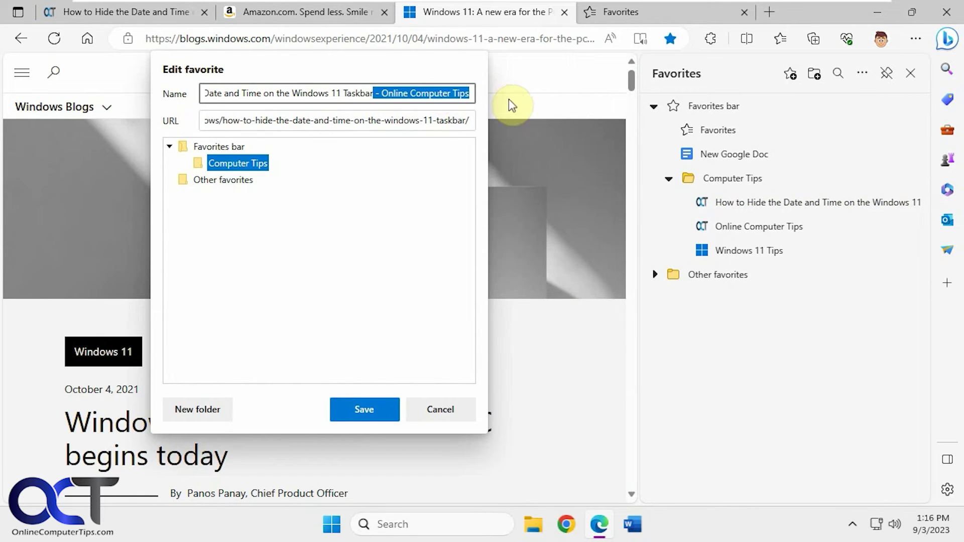
key(BackSpace)
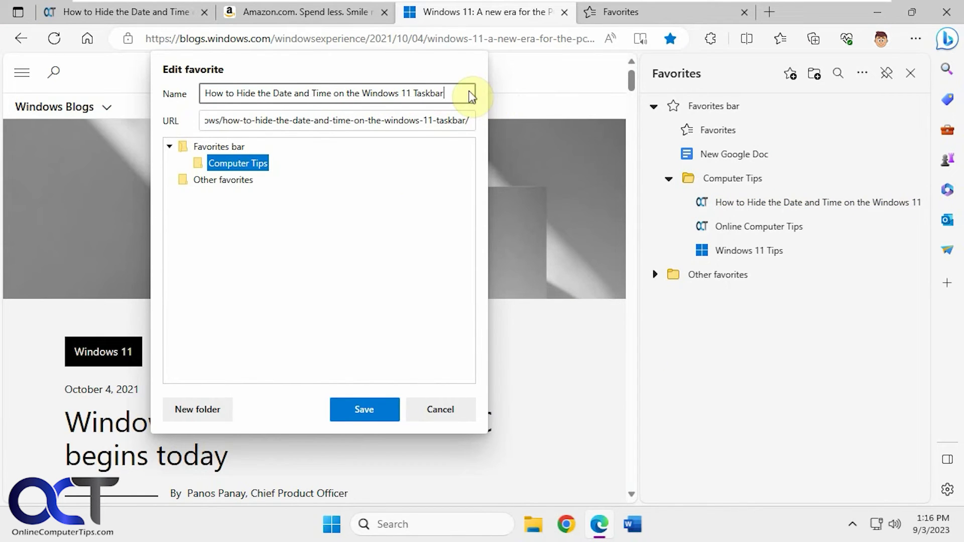
click(364, 409)
Check the date-and-time favorite's options, and open all pages of the Other favorites folder in new tabs
right_click(793, 202)
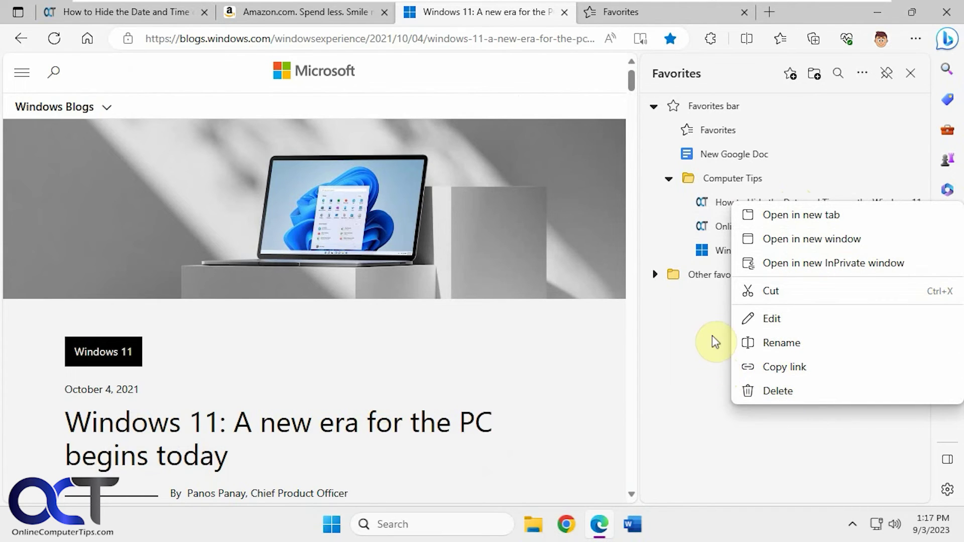
click(706, 281)
right_click(706, 282)
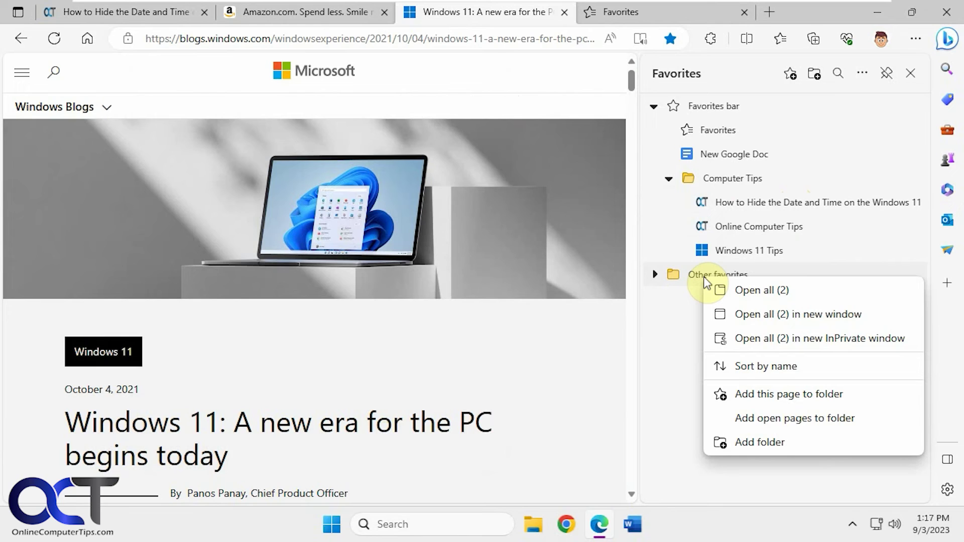
click(755, 296)
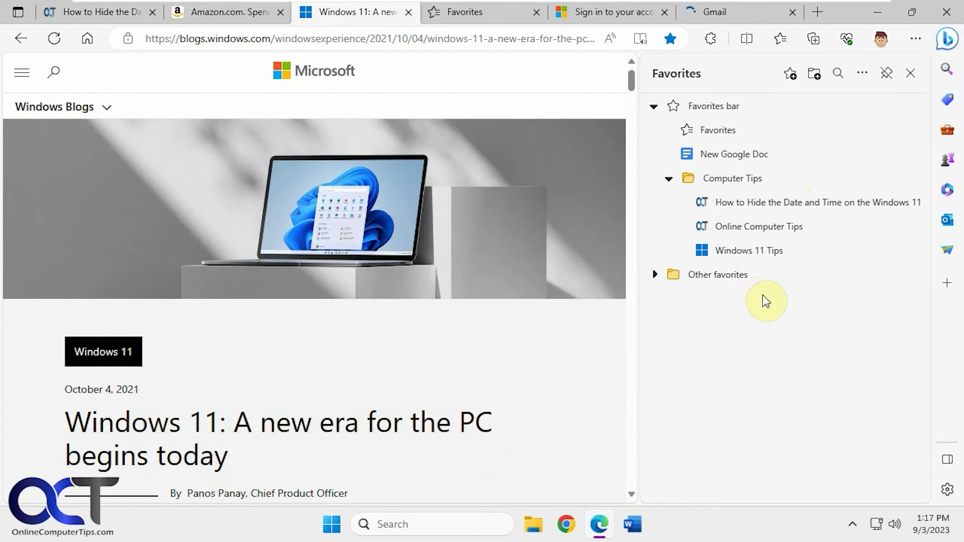
Examine the entries in the Other favorites folder and its options for sorting and adding pages or folders
click(654, 275)
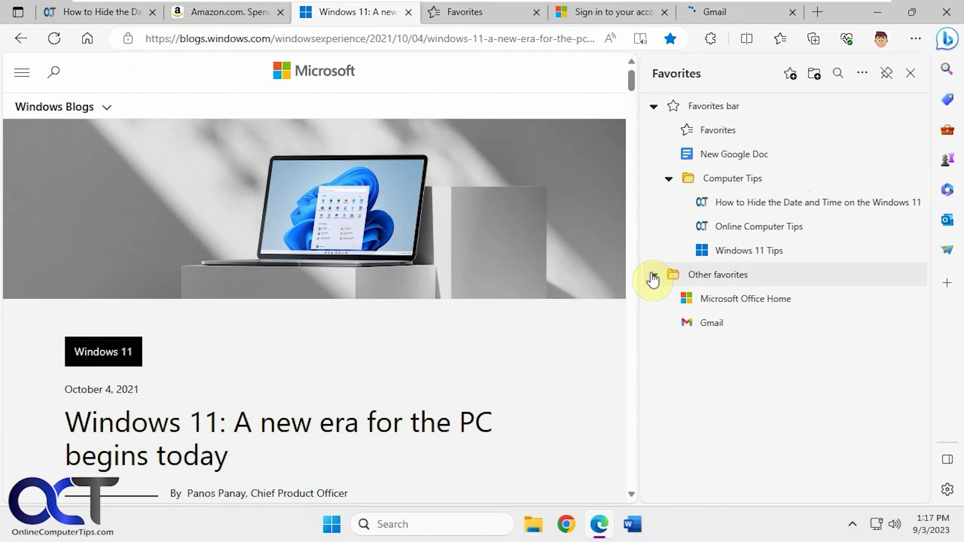
click(654, 276)
right_click(728, 277)
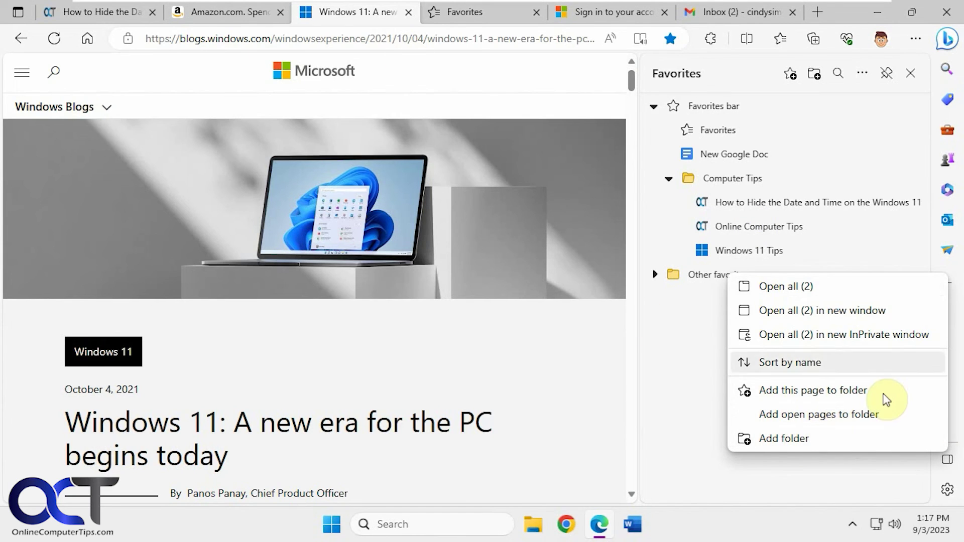
click(691, 368)
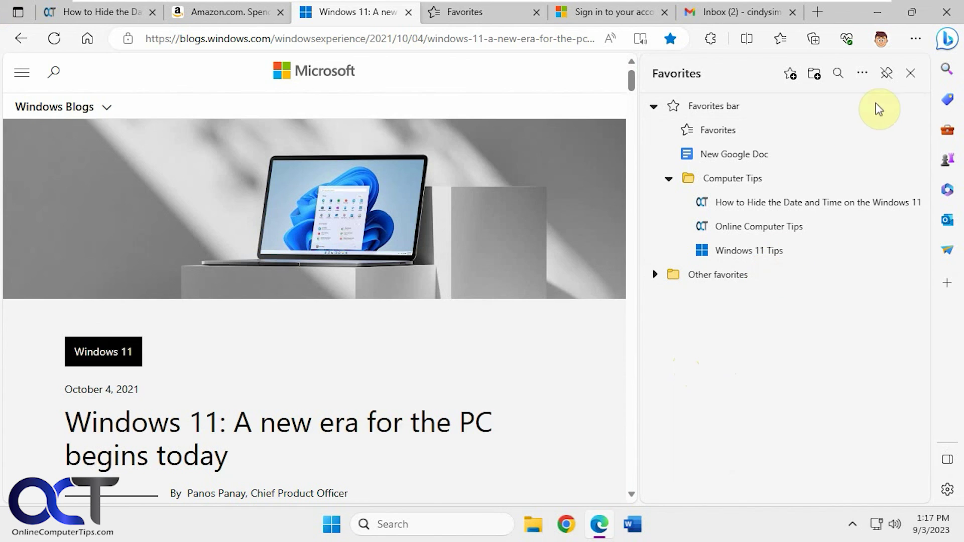
Close and reopen the favorites pane, and open the Online Computer Tips favorite in the current tab
click(910, 76)
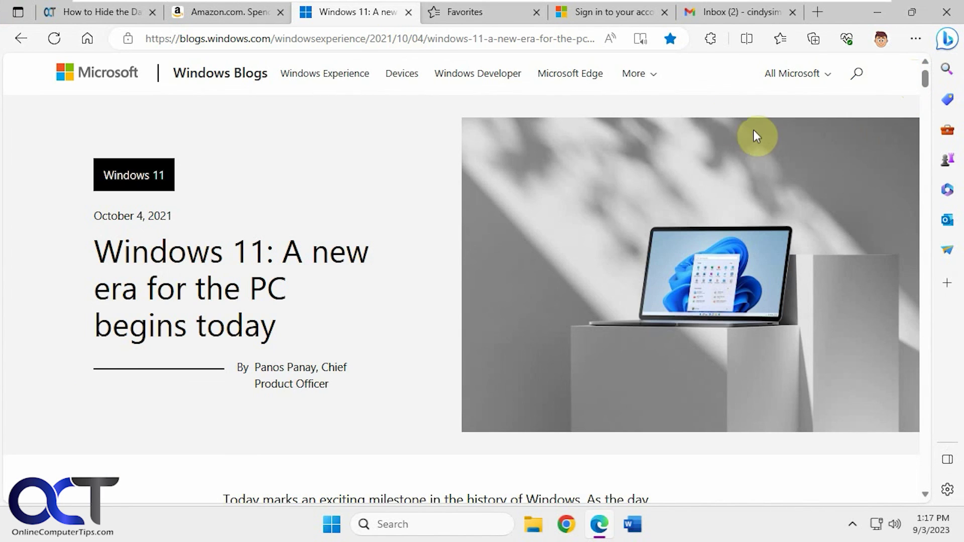
click(781, 41)
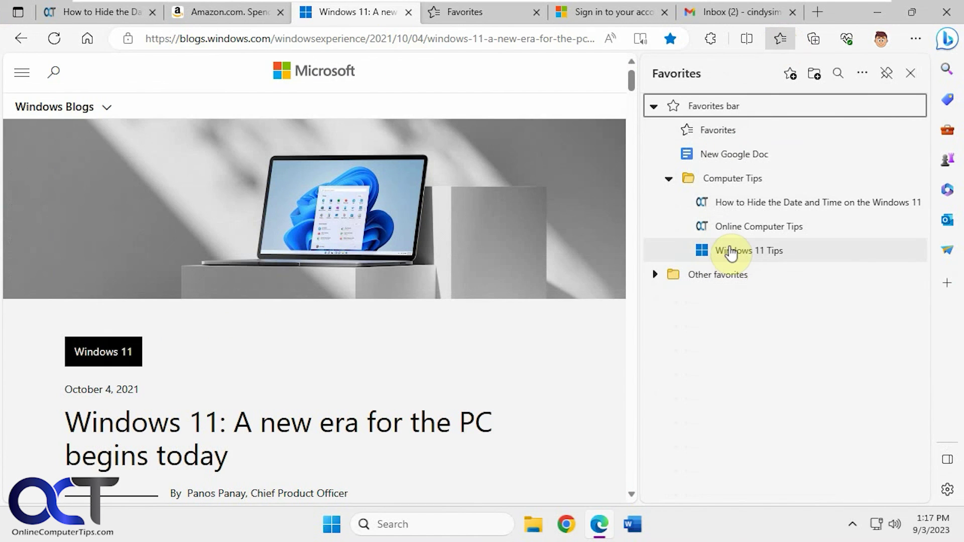
click(741, 231)
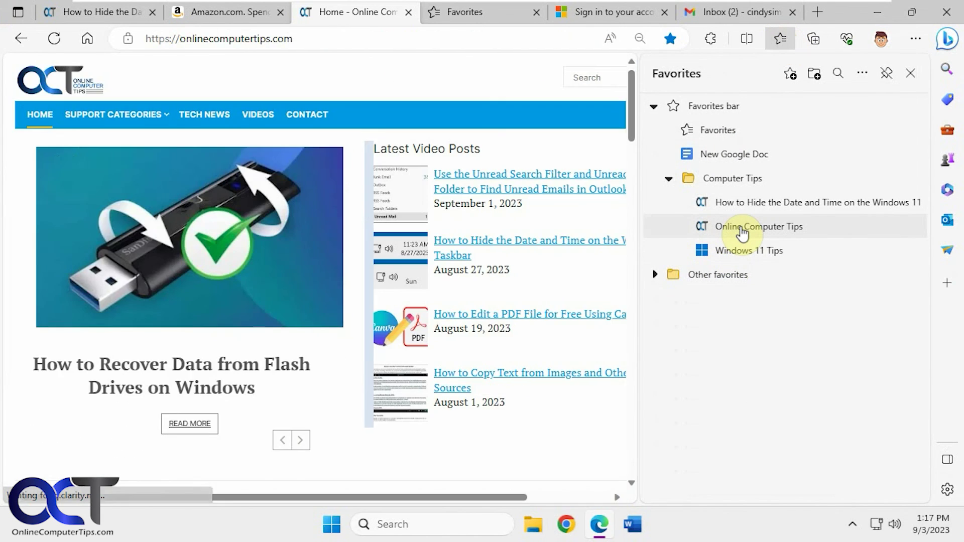